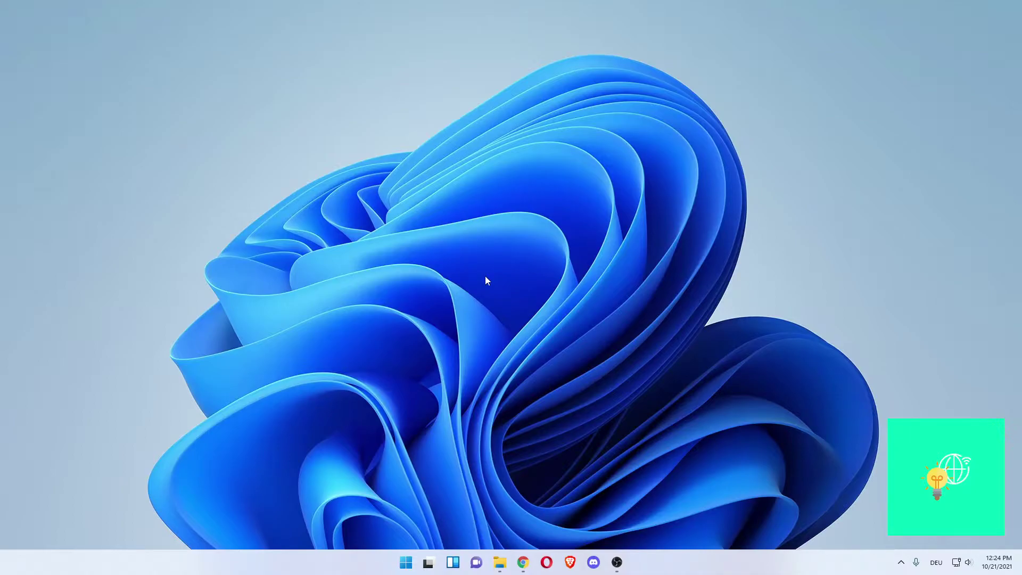
Step: Open the Windows Start menu to search for Voice Recorder
left_click(405, 562)
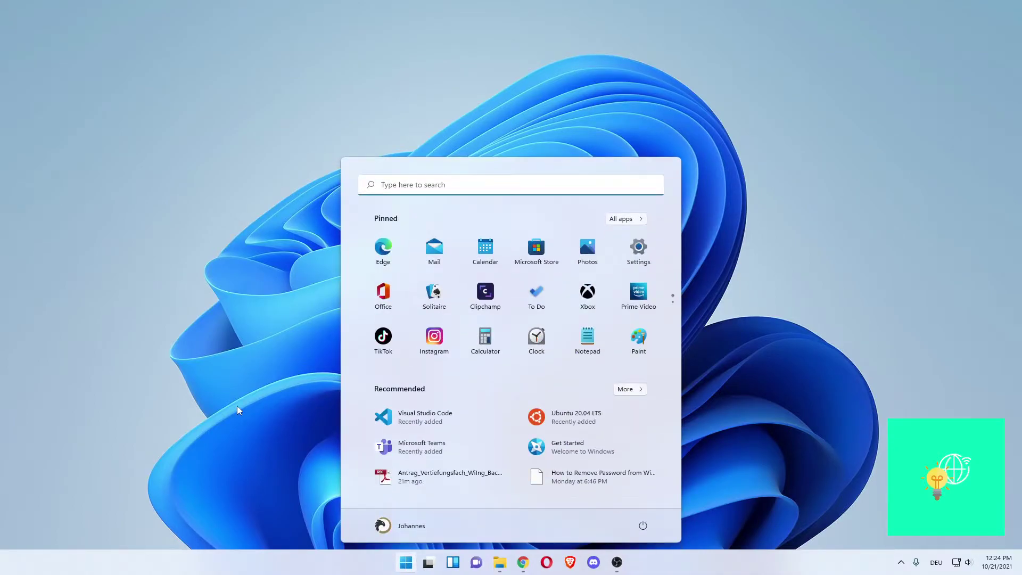
type("voice re")
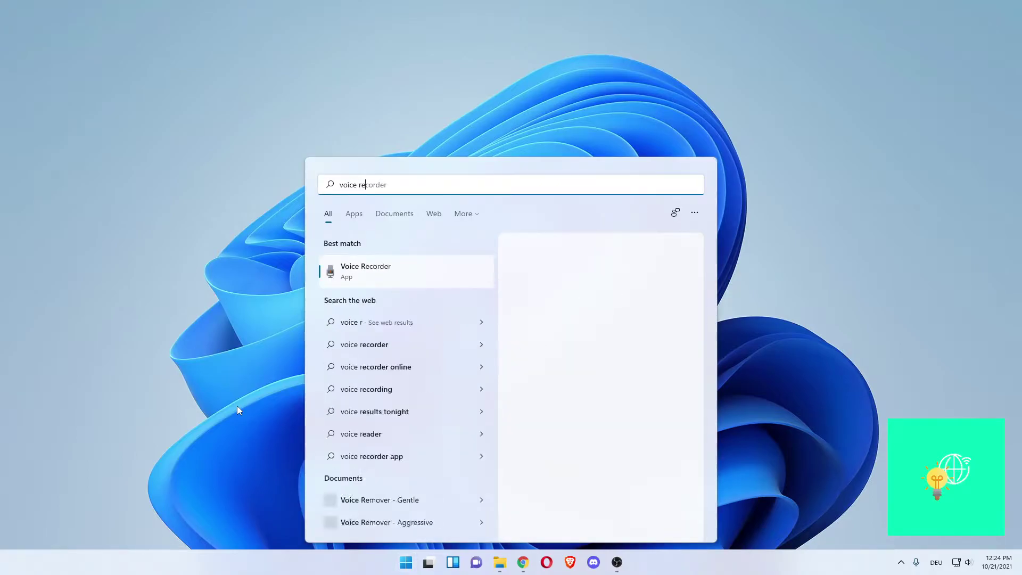
type("corder")
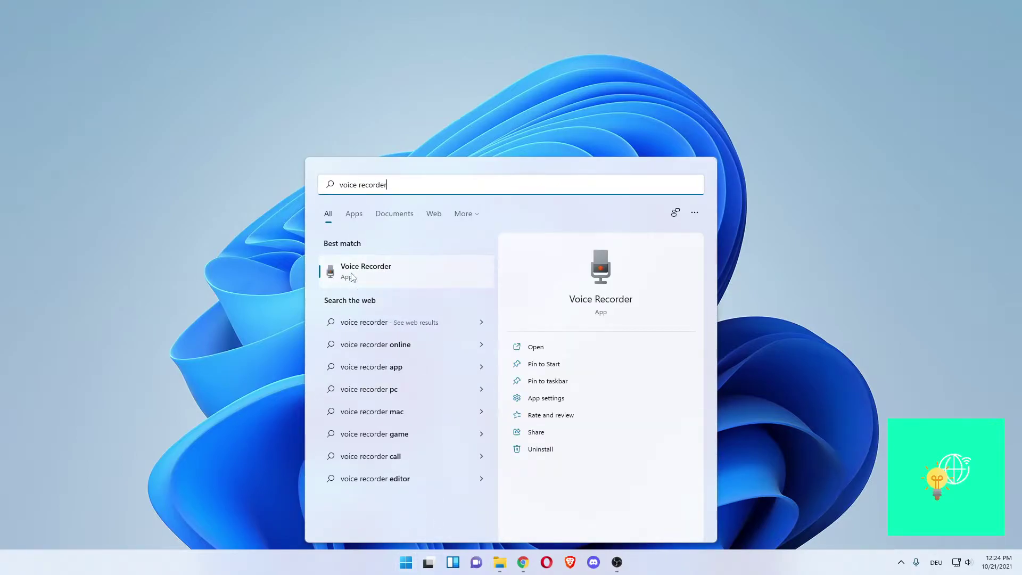
Step: Launch Voice Recorder and position its window near the screen centre
left_click(370, 279)
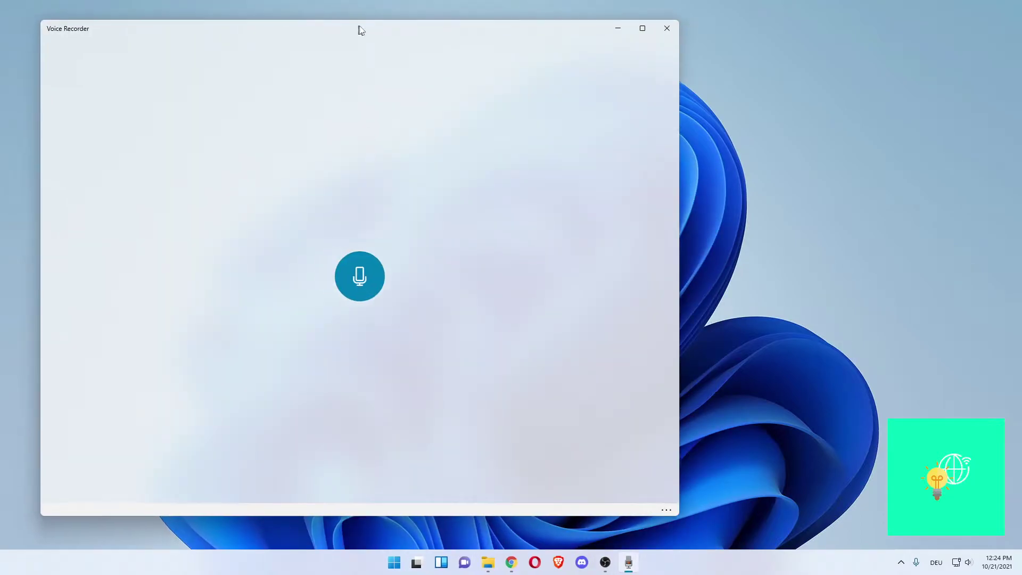
left_click_drag(343, 27, 464, 43)
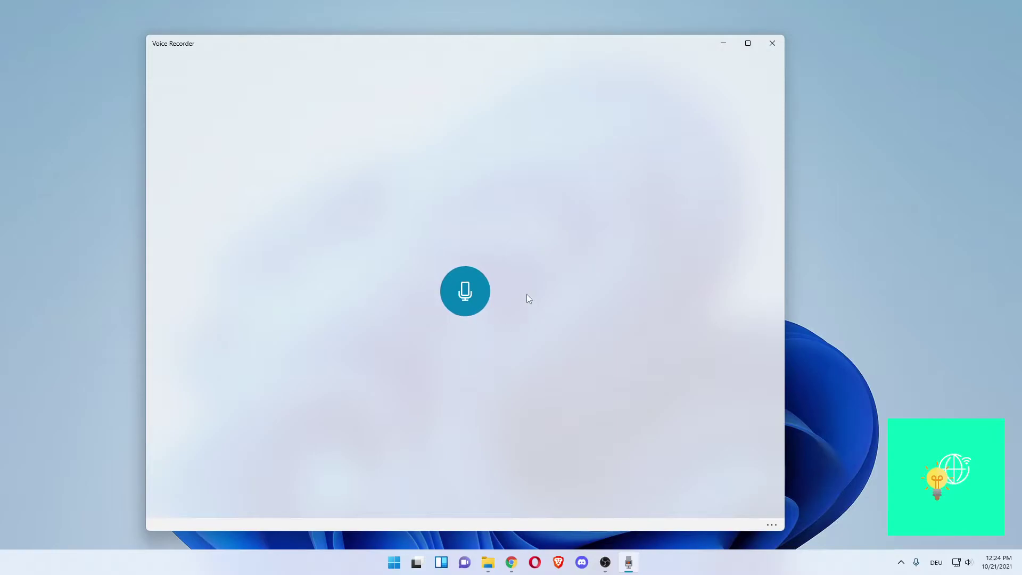
left_click_drag(451, 47, 456, 48)
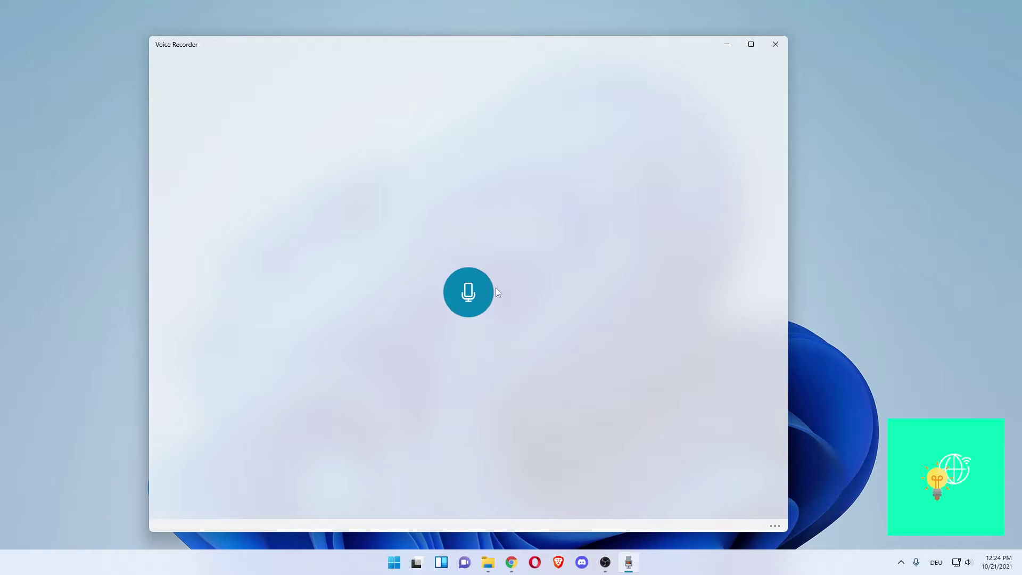
Step: Record a 35-second clip with a brief pause and markers at 00:18 and 00:26
left_click(471, 297)
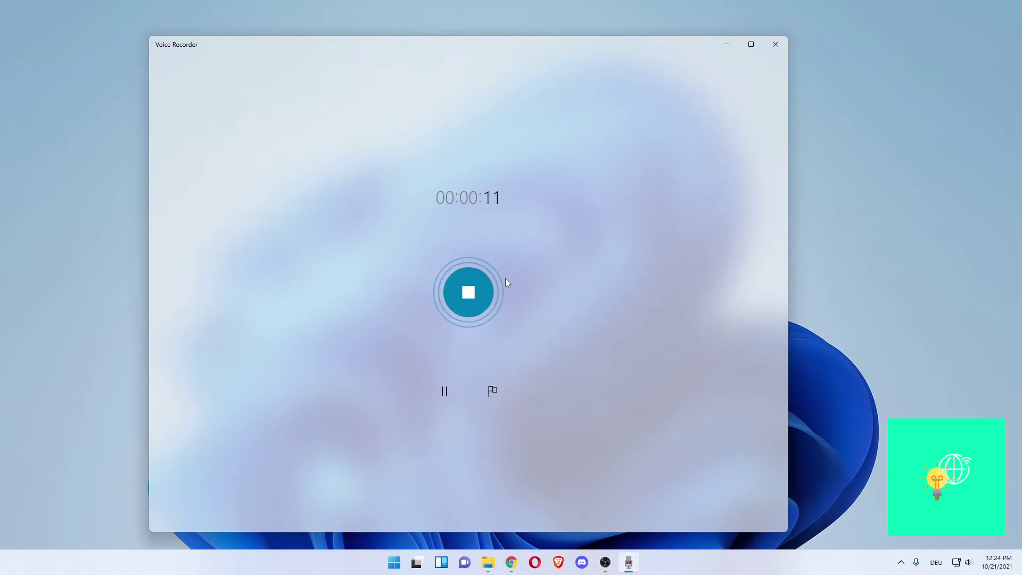
left_click(443, 391)
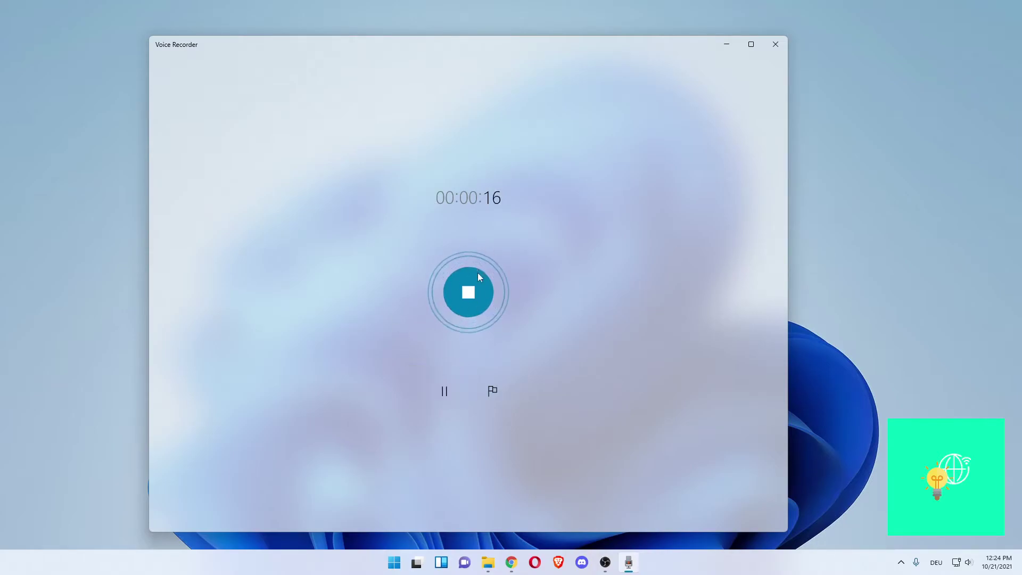
left_click(489, 391)
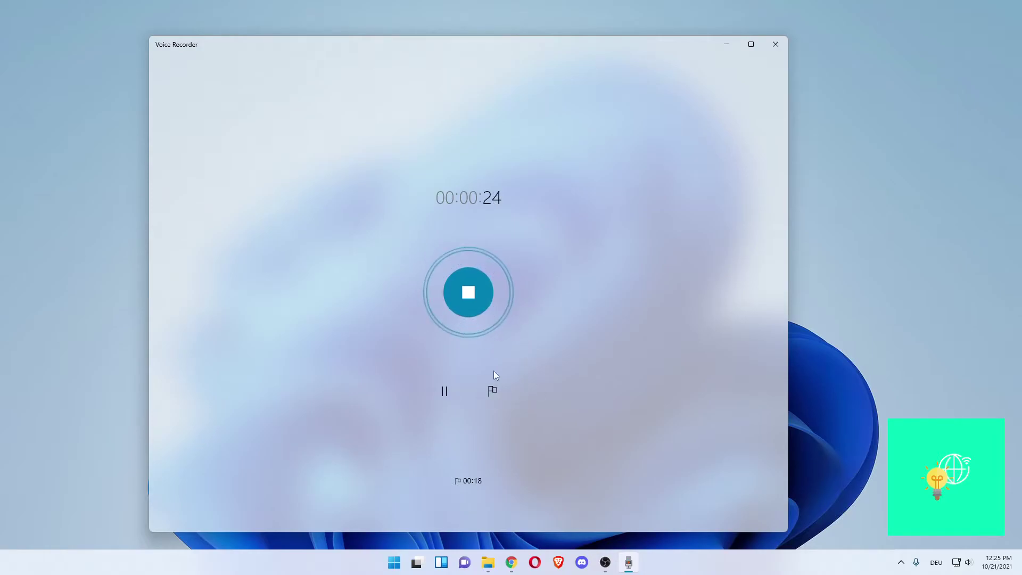
left_click(492, 391)
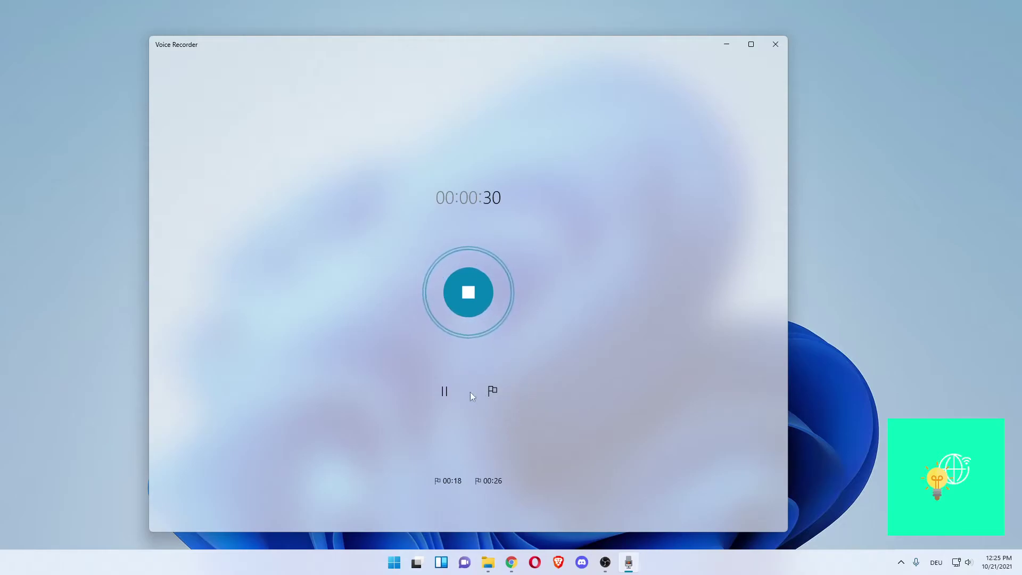
left_click(468, 294)
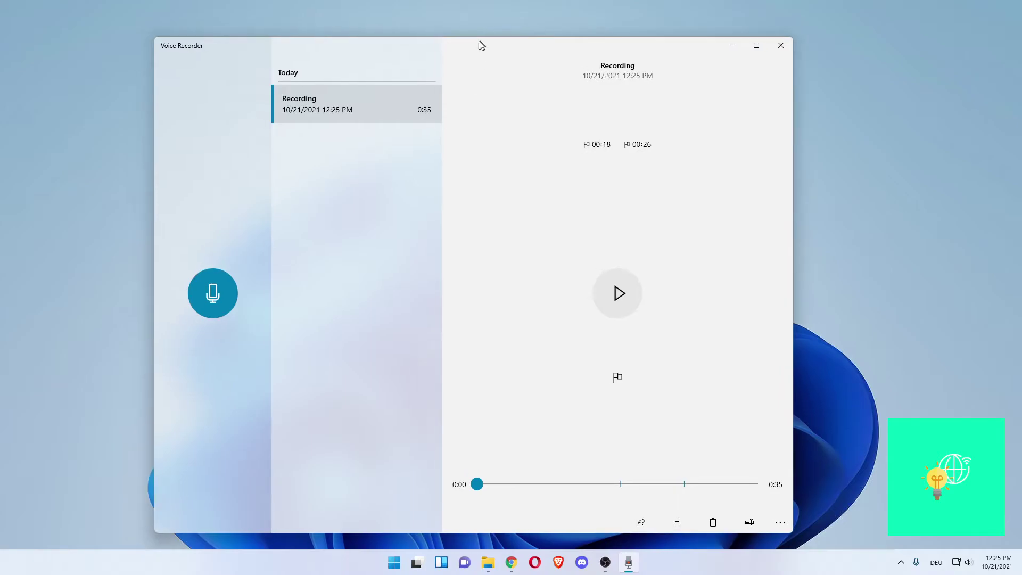
Step: Play and pause the new recording, then move playback to 0:04
left_click_drag(475, 44, 477, 43)
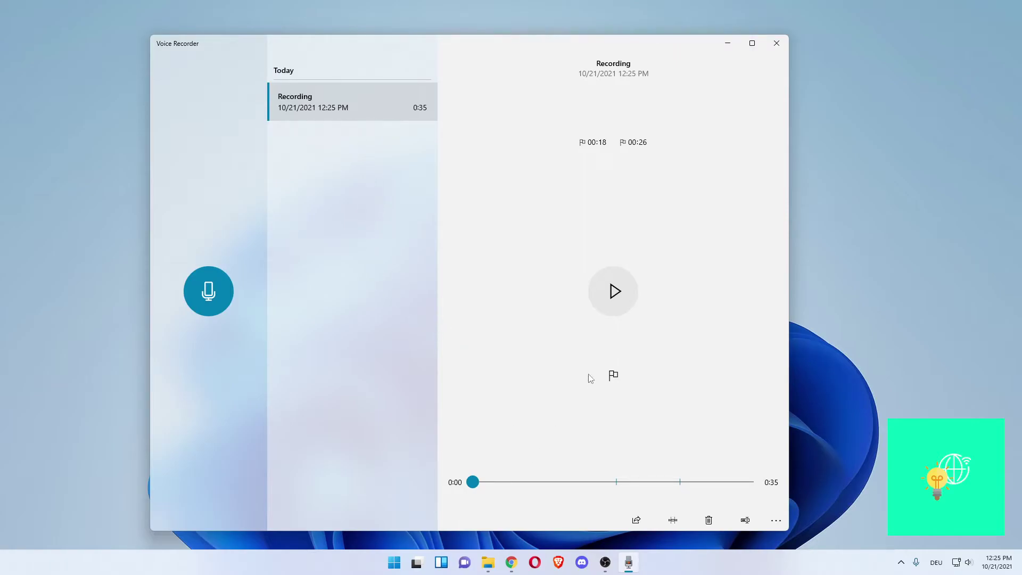
left_click(604, 296)
left_click(605, 294)
left_click_drag(480, 482, 511, 481)
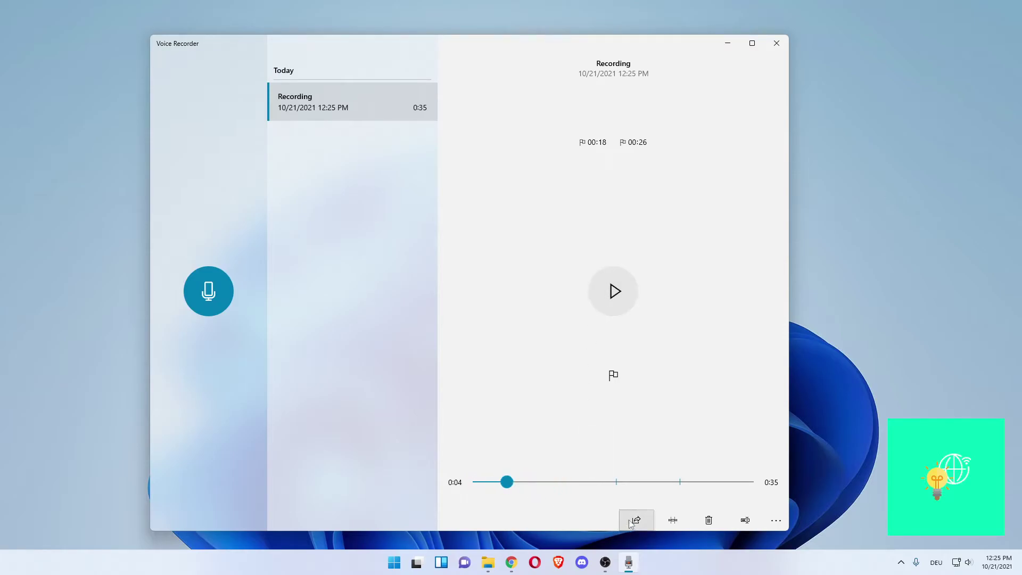
Step: Jump playback between the 00:18 and 00:26 markers, finishing at 00:18
left_click(594, 144)
left_click(634, 142)
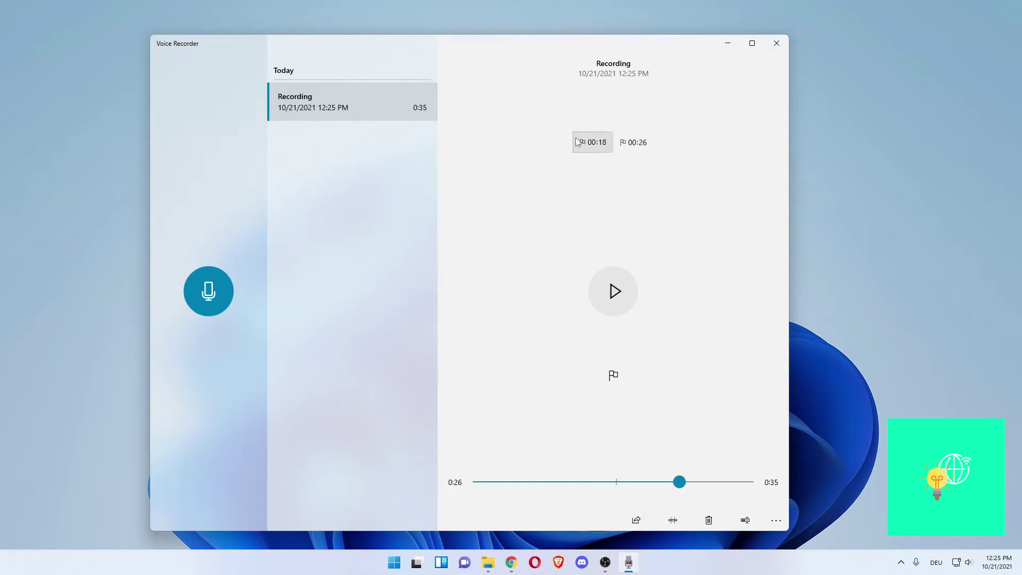
left_click(593, 142)
left_click(635, 143)
left_click(594, 143)
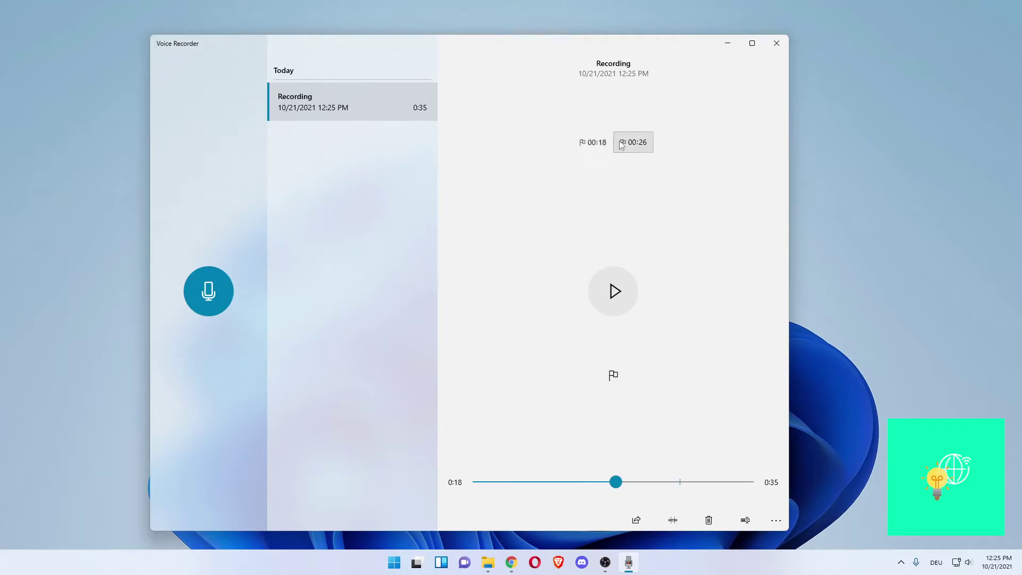
left_click(635, 143)
left_click(593, 142)
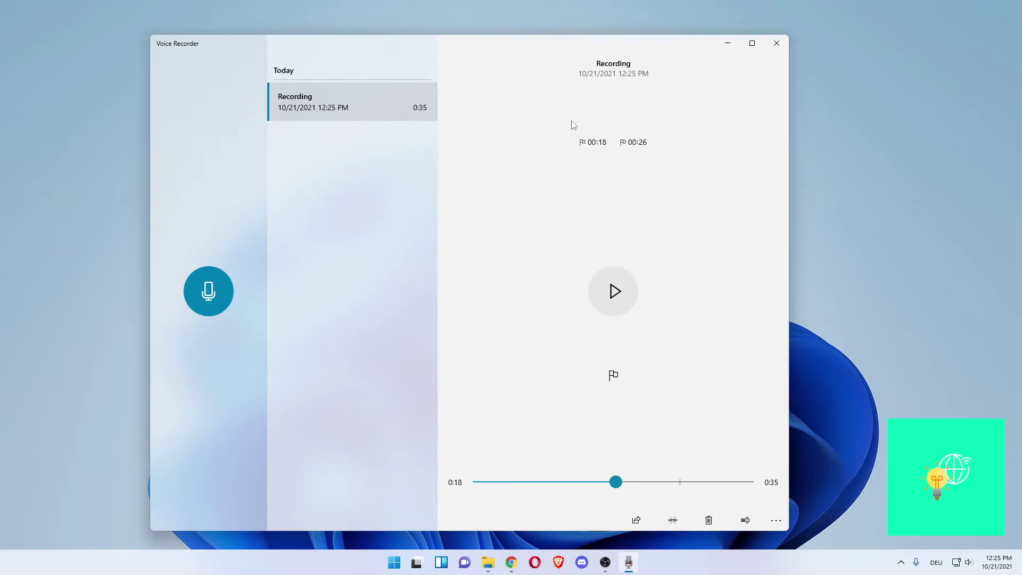
left_click(635, 517)
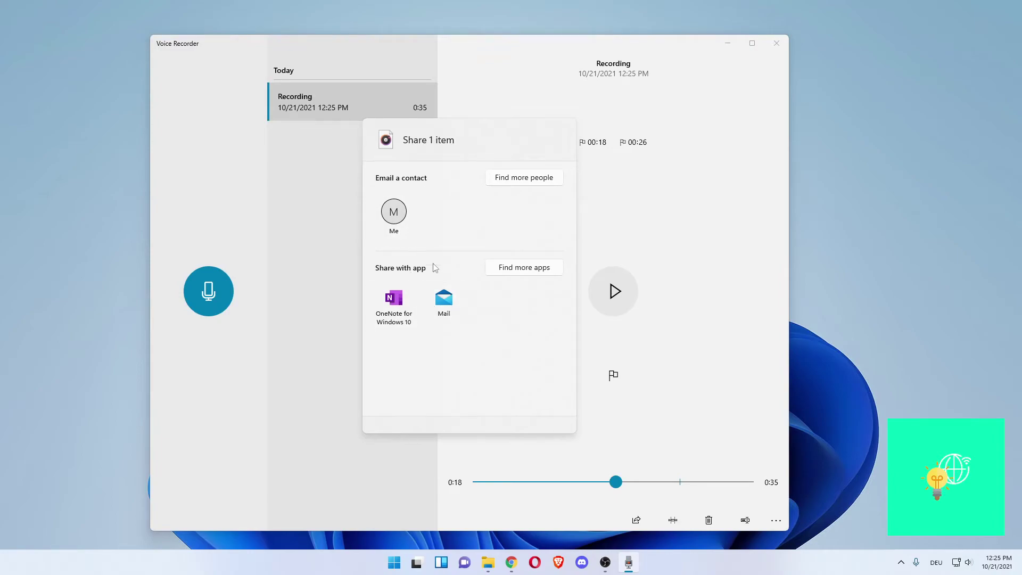
left_click(697, 370)
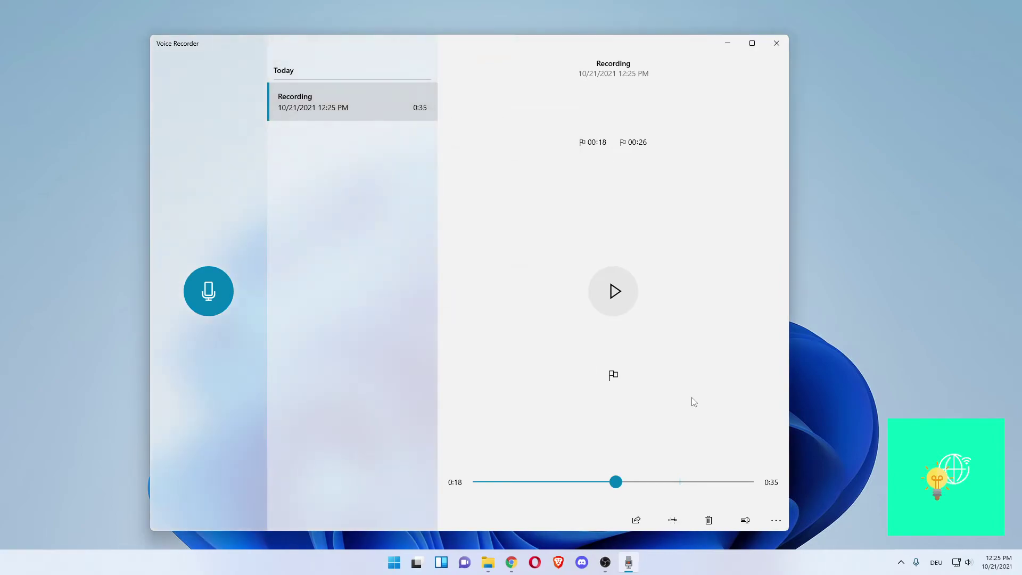
left_click(673, 523)
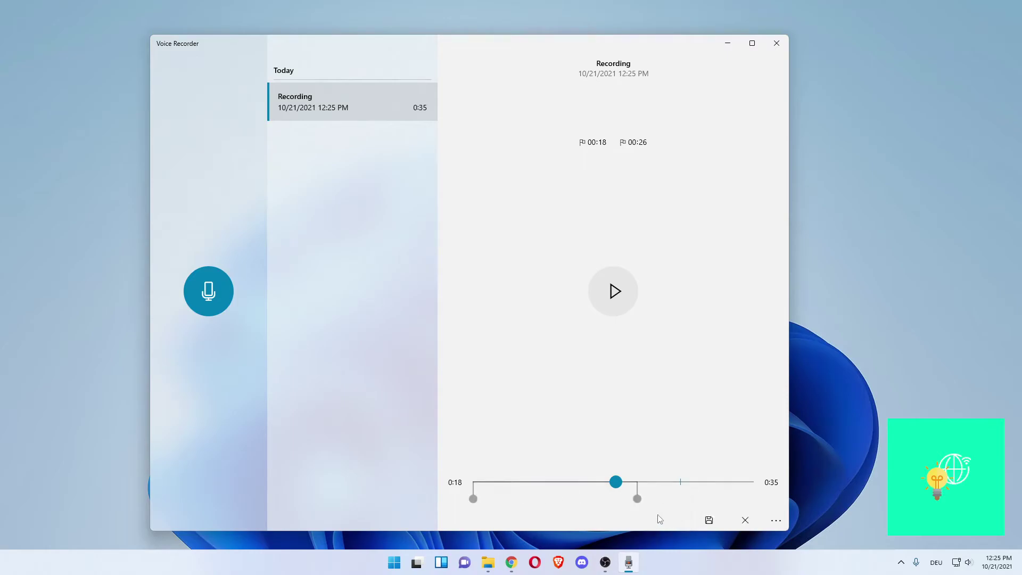
left_click_drag(477, 499, 546, 499)
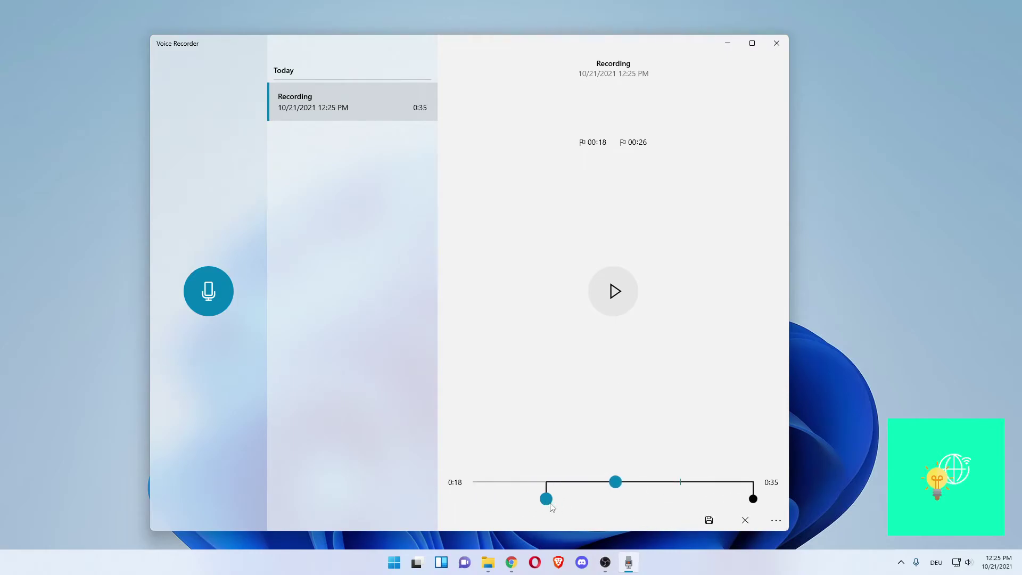
left_click_drag(753, 499, 735, 499)
left_click(744, 520)
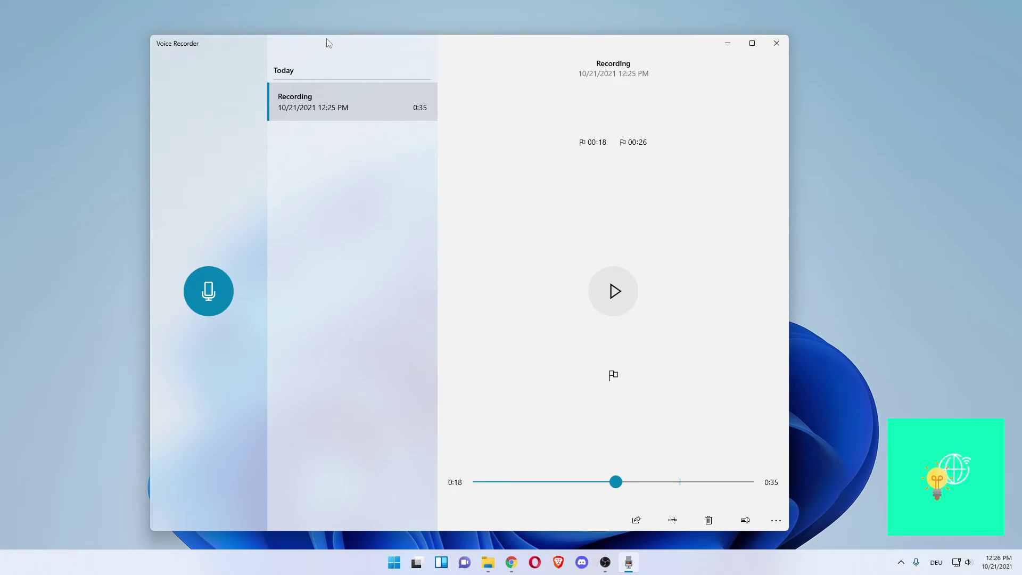
Step: Rename the 35-second recording to 'free voice recorder'
left_click(743, 521)
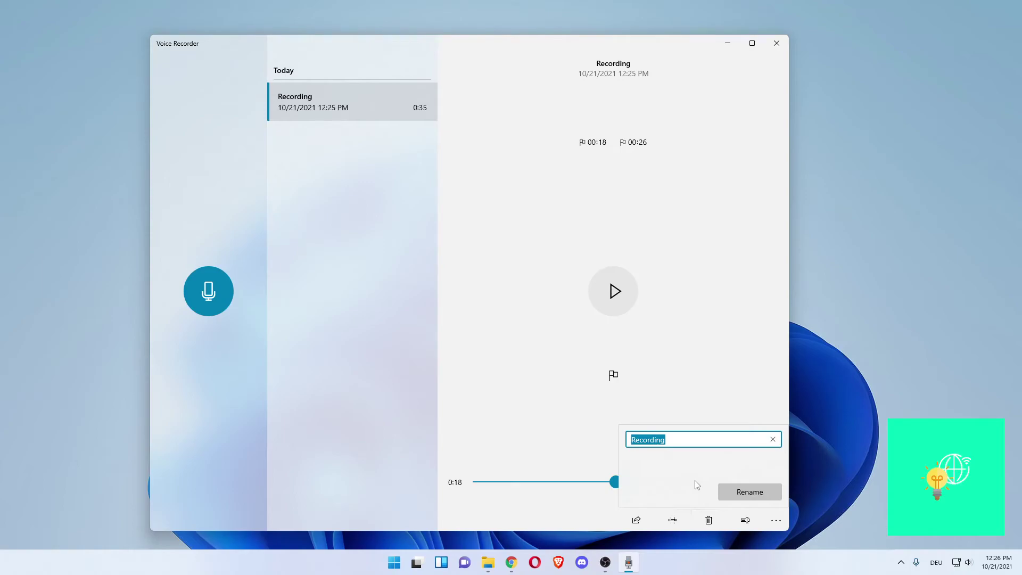
type("free")
type(" voice re")
left_click(761, 493)
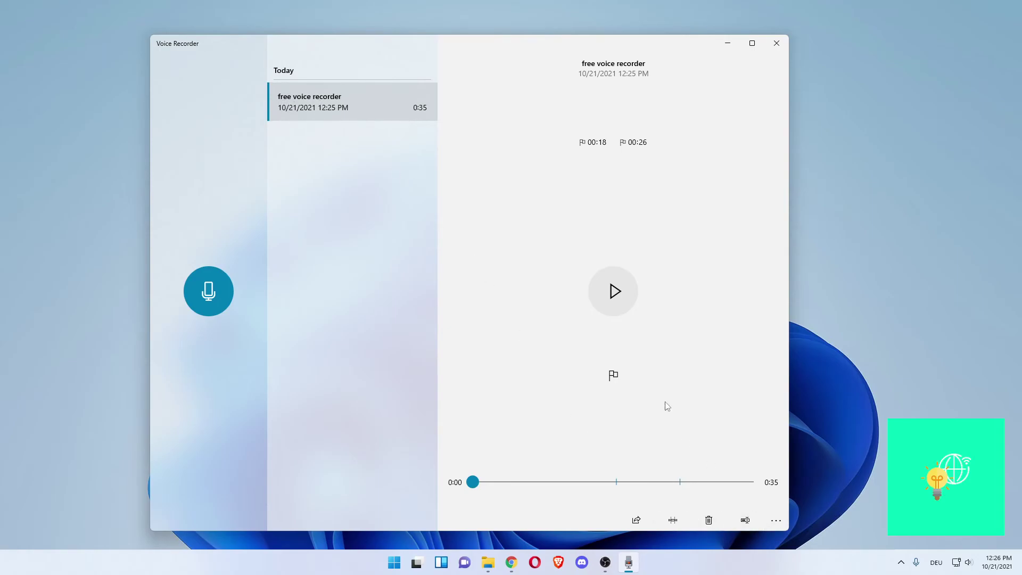
Step: Open the recording's file location in File Explorer from the See more menu
left_click(770, 521)
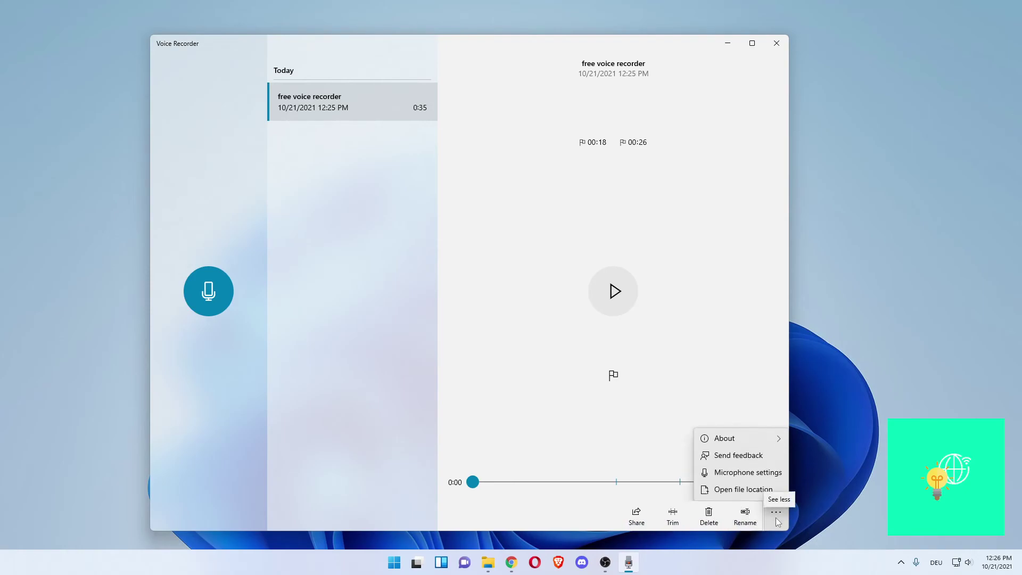
left_click(744, 489)
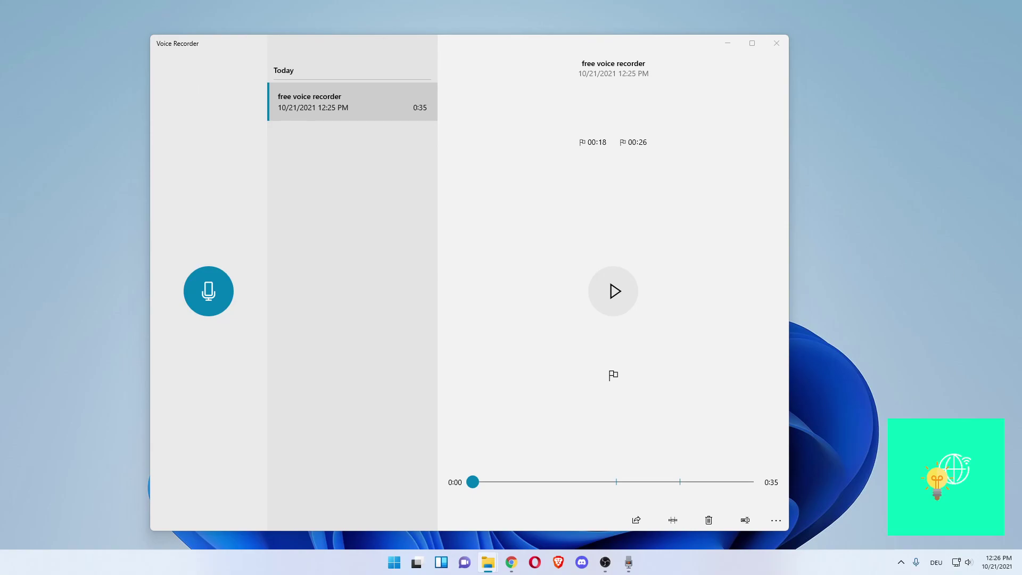
mouse_move(913, 232)
left_mouse_down()
mouse_move(865, 170)
mouse_move(868, 187)
left_mouse_up()
key("alt+Tab")
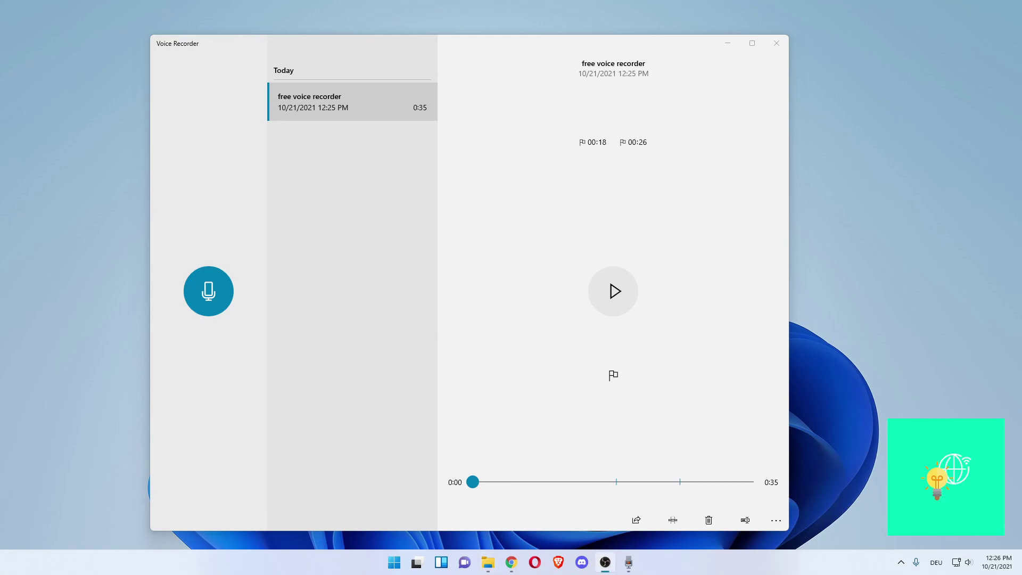